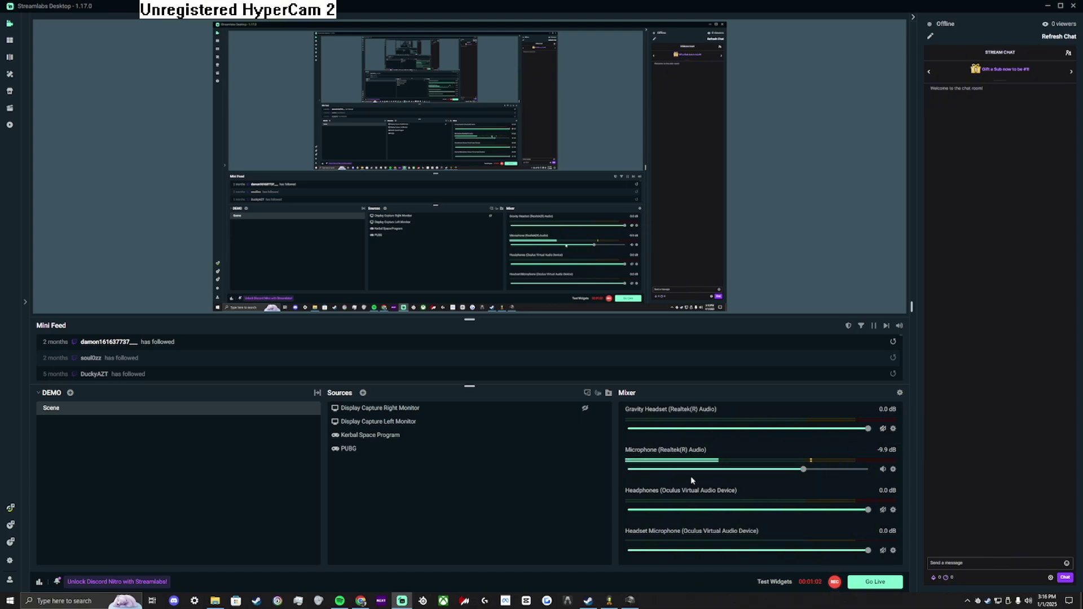
Step: Review the streaming output settings, then close Settings
click(9, 560)
click(399, 210)
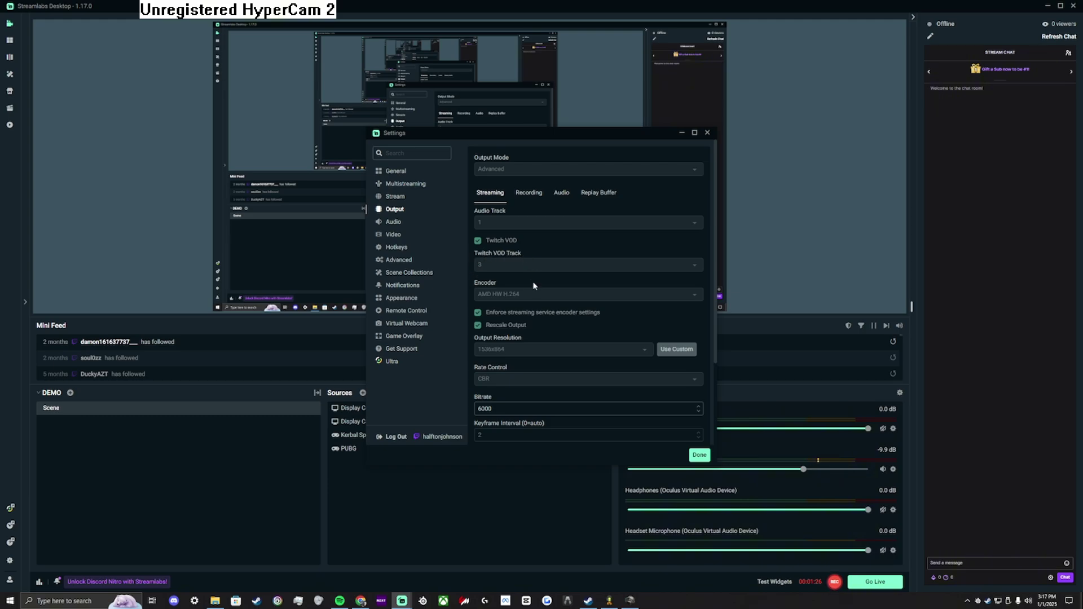
click(699, 456)
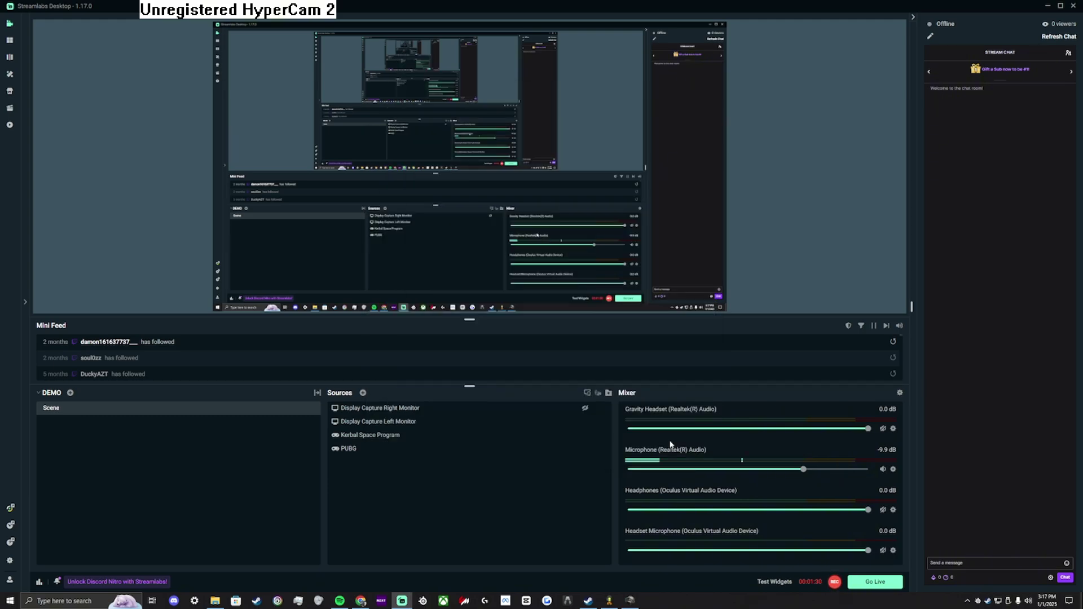
Step: Add an Application Audio Capture (BETA) source and name it 'Spotify'
click(365, 393)
scroll(356, 388, down, 1)
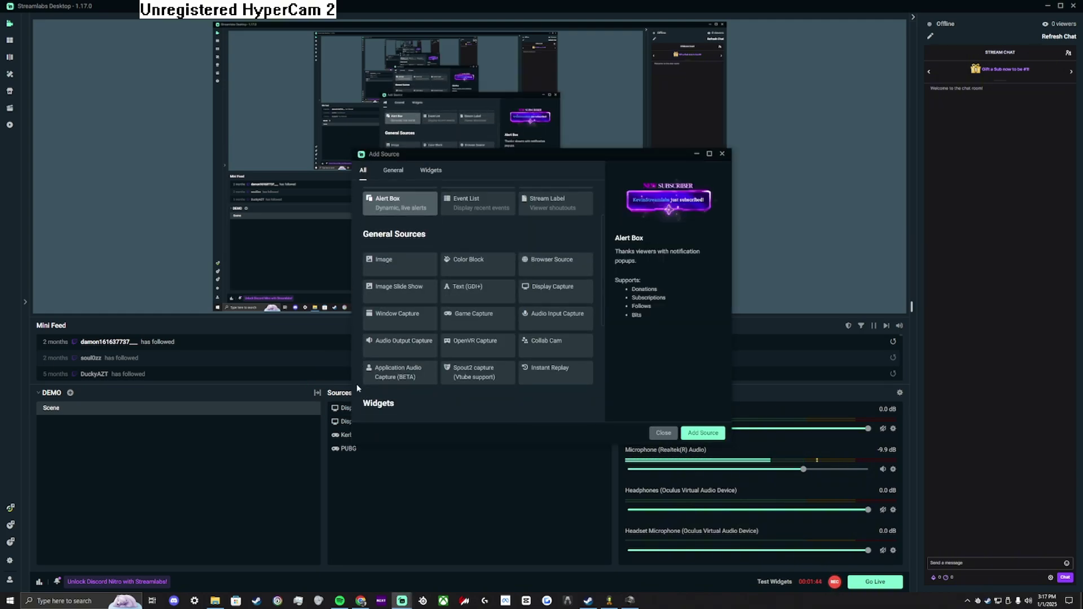
scroll(357, 388, up, 1)
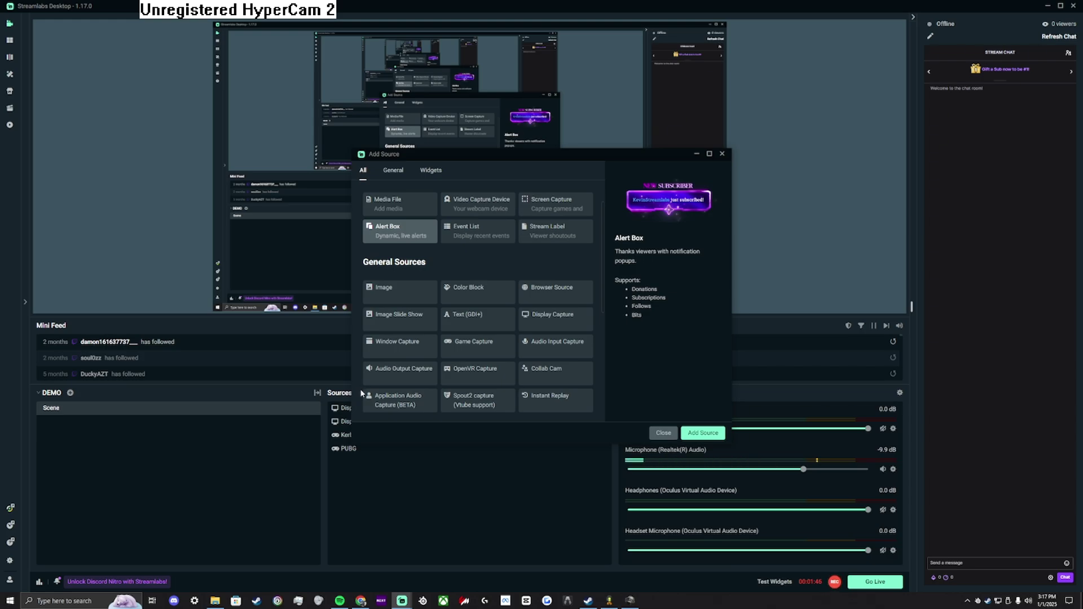
click(368, 405)
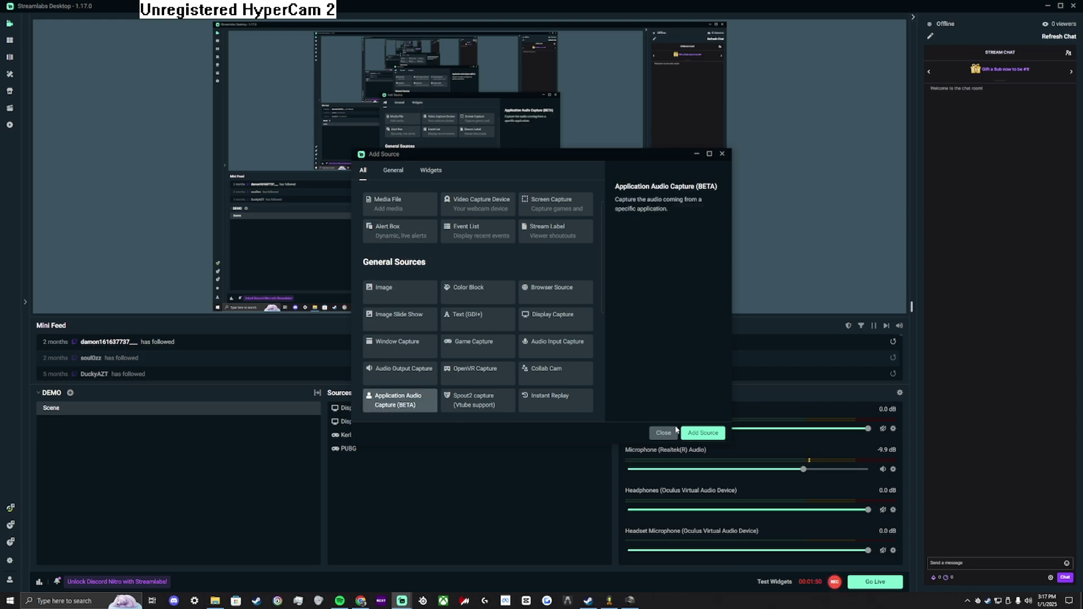
click(699, 432)
drag(519, 287, 476, 287)
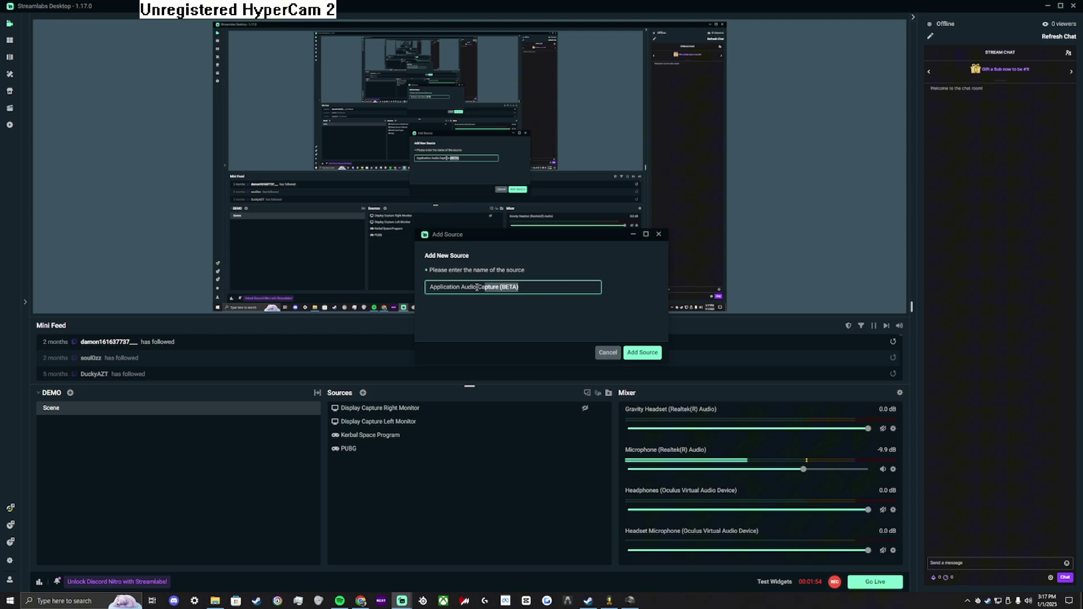
key(ctrl+a)
text(S)
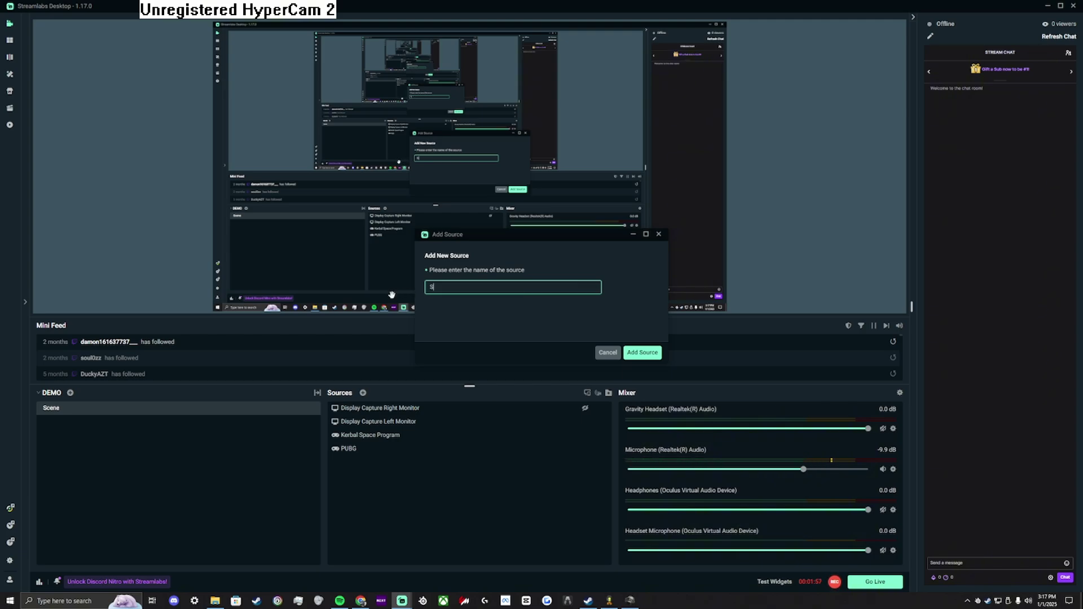
text(potify)
Step: Set the Spotify source to capture Spotify Premium, with the VOD track and Rec track 2 off
click(642, 353)
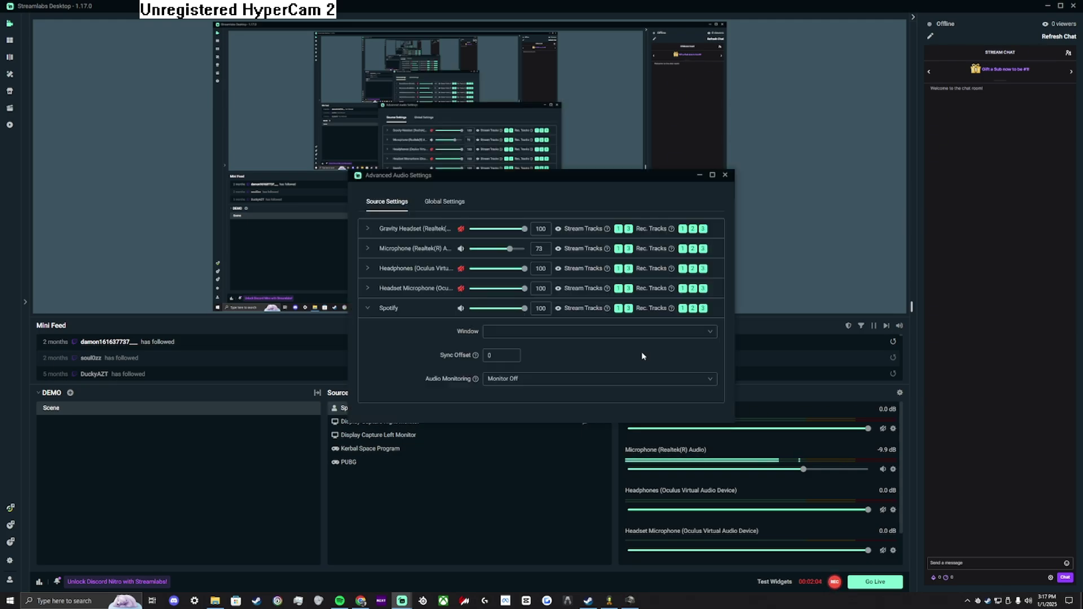
click(640, 333)
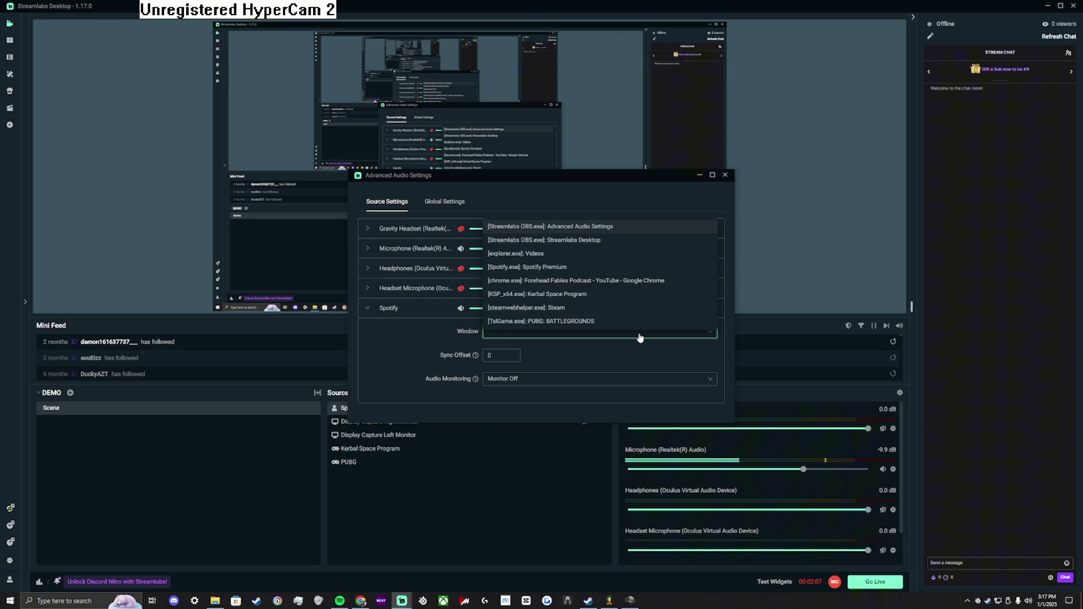
click(550, 268)
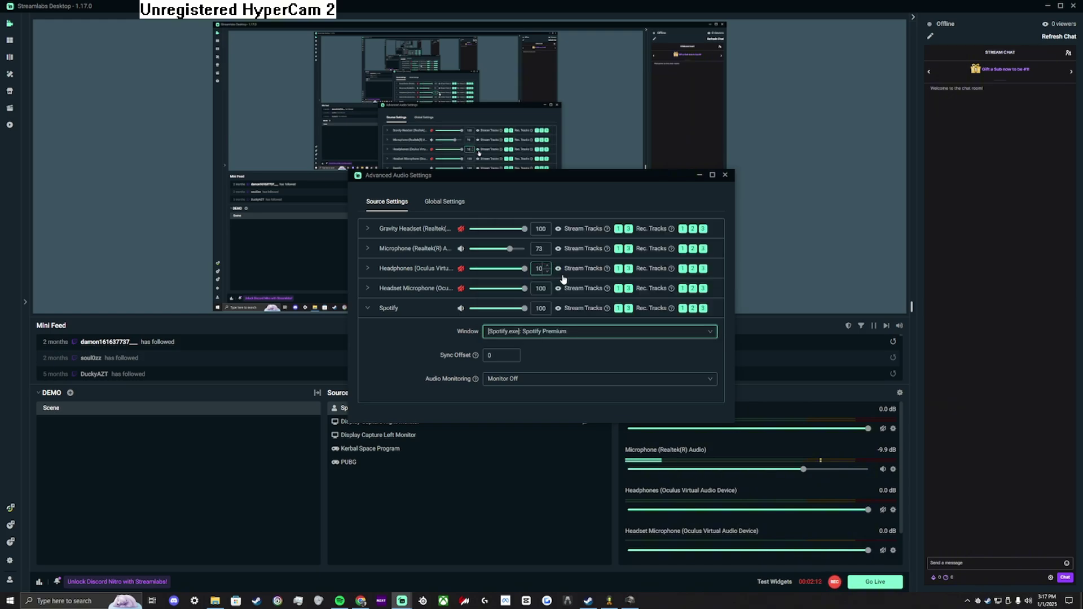
click(628, 309)
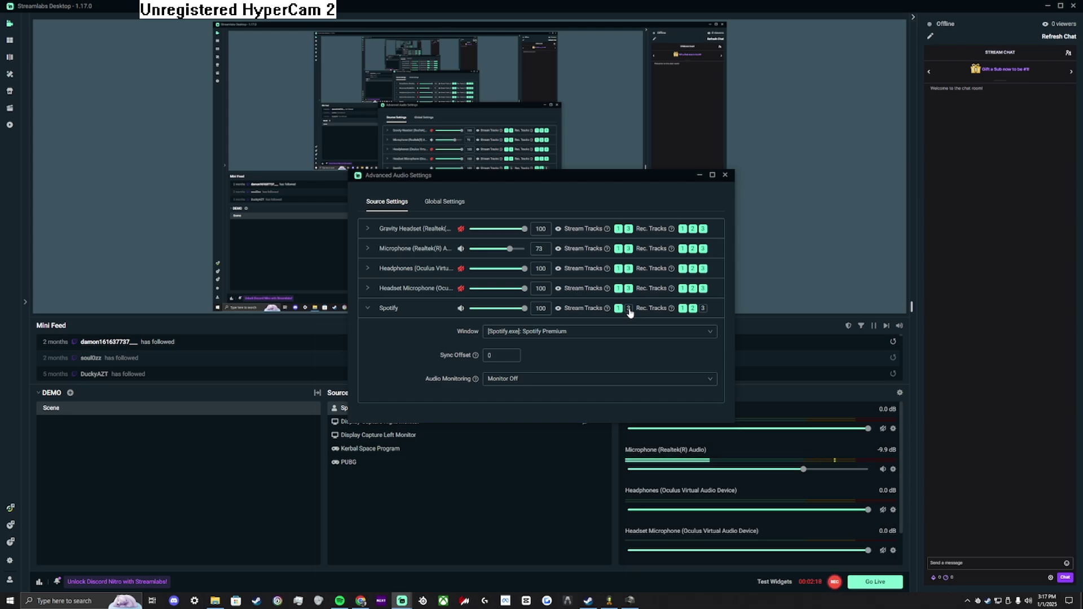
click(692, 308)
click(724, 174)
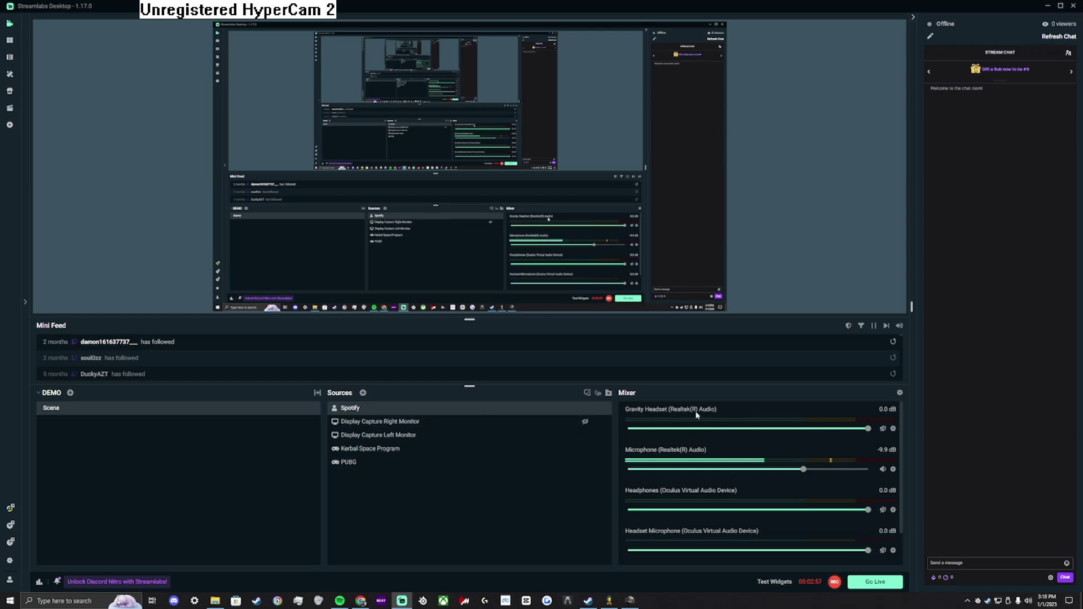
Step: Add a new application audio source 'PUBG' capturing the PUBG: BATTLEGROUNDS window
click(362, 393)
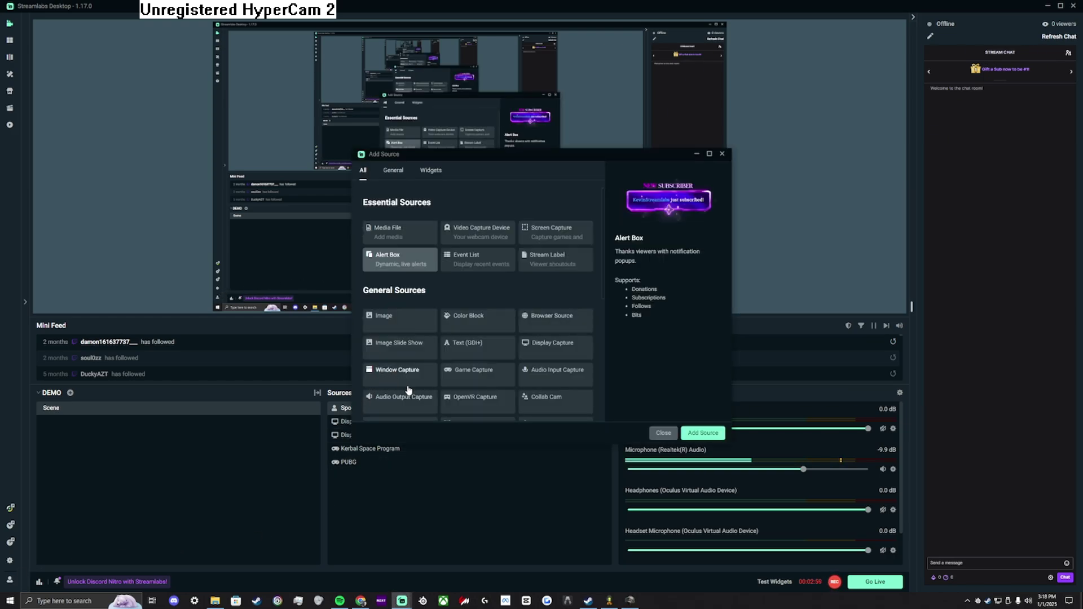
scroll(409, 391, down, 2)
click(399, 315)
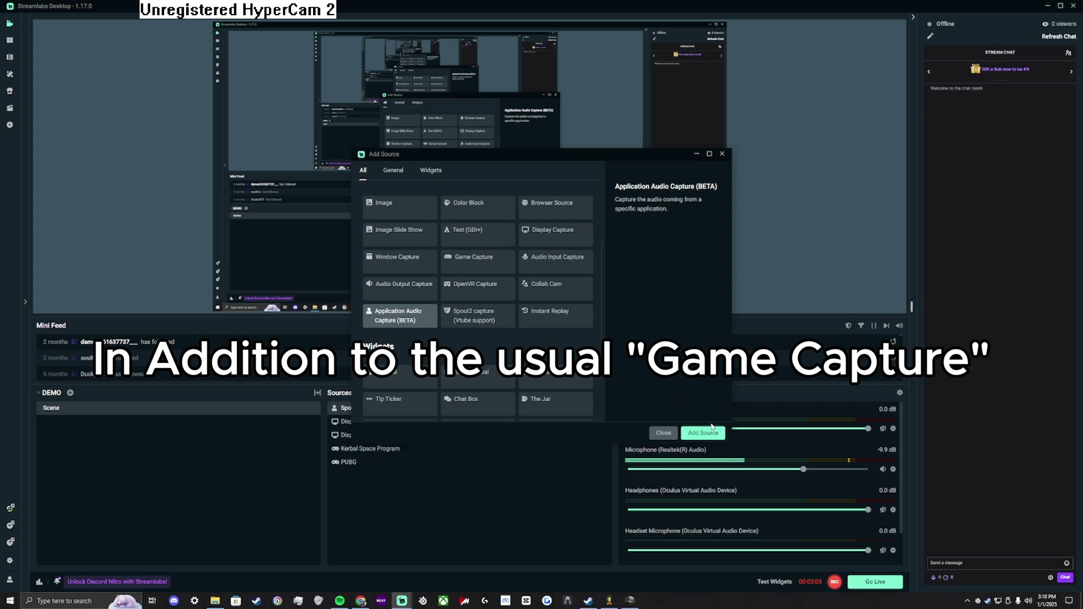
click(710, 431)
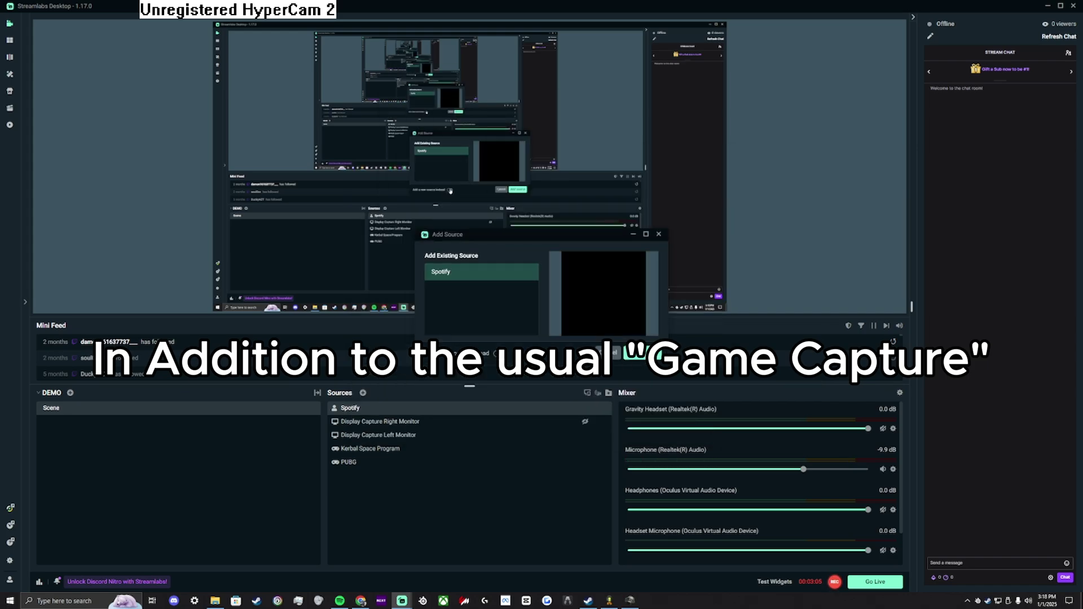
click(499, 354)
key(ctrl+a)
text(P)
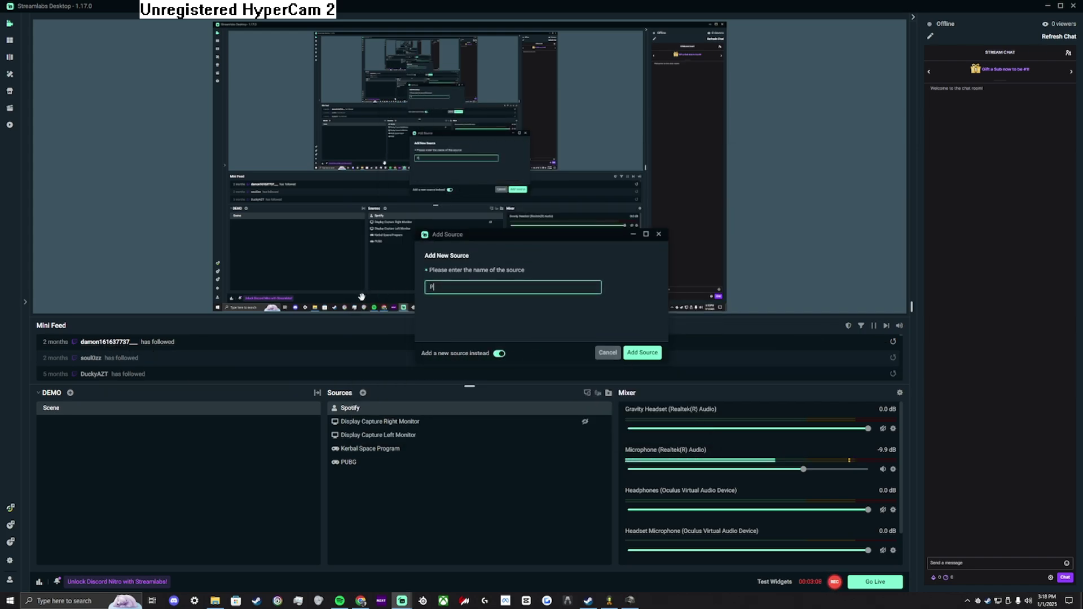
text(UBG)
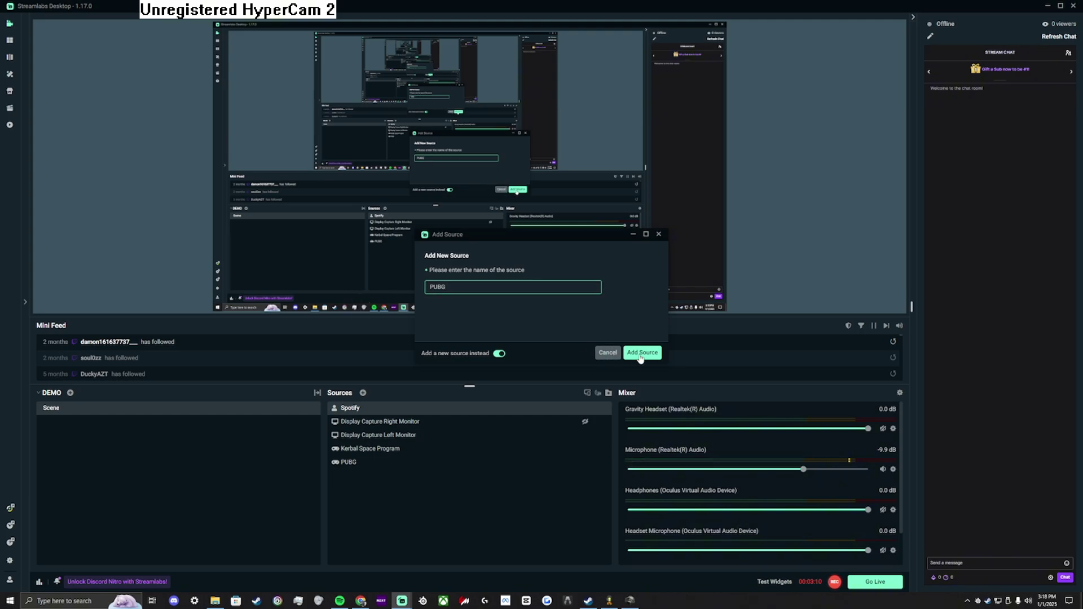
click(641, 353)
click(590, 333)
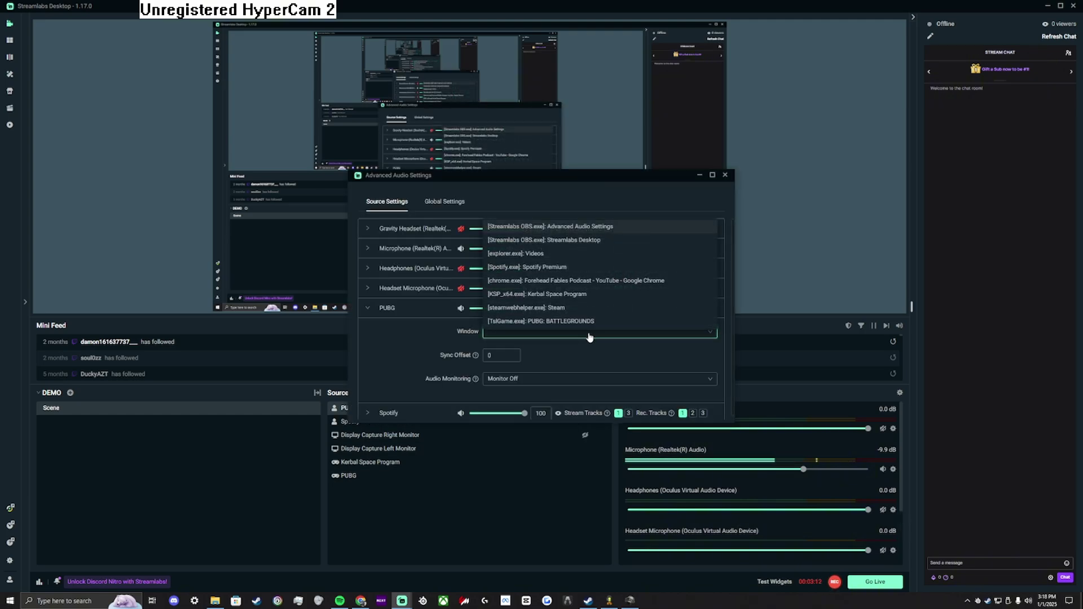
click(628, 321)
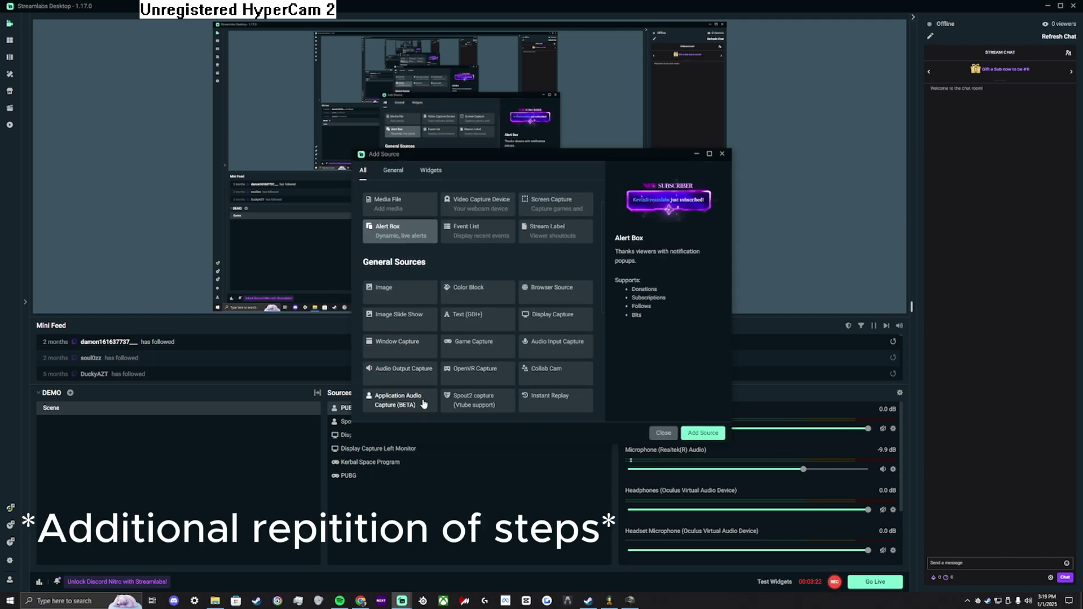
Step: Add a 'KSP' application audio source capturing the Kerbal Space Program window
click(400, 400)
click(702, 433)
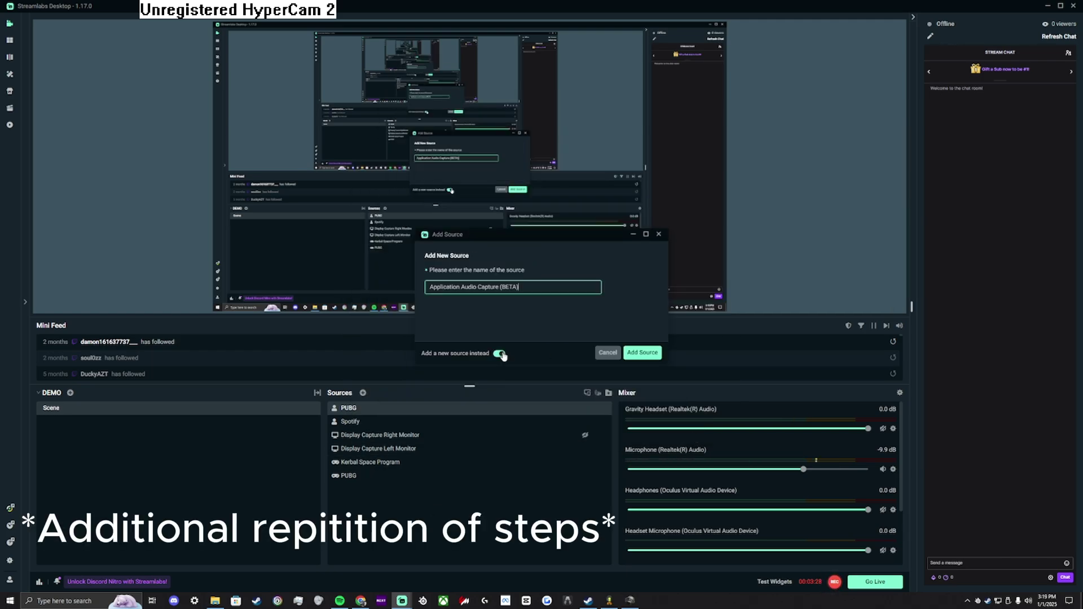
text(Ks)
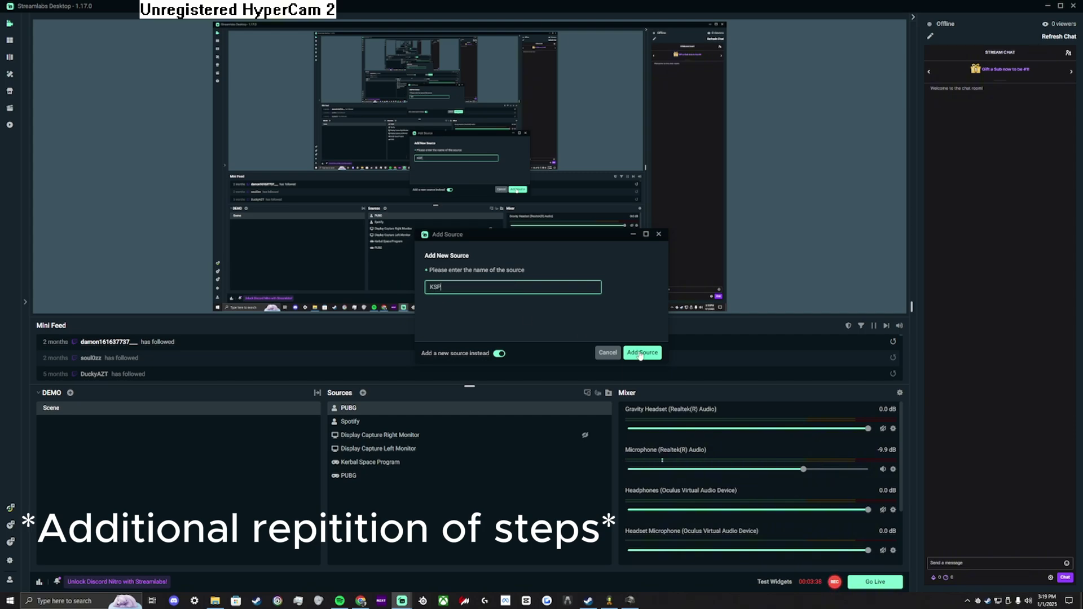
click(641, 353)
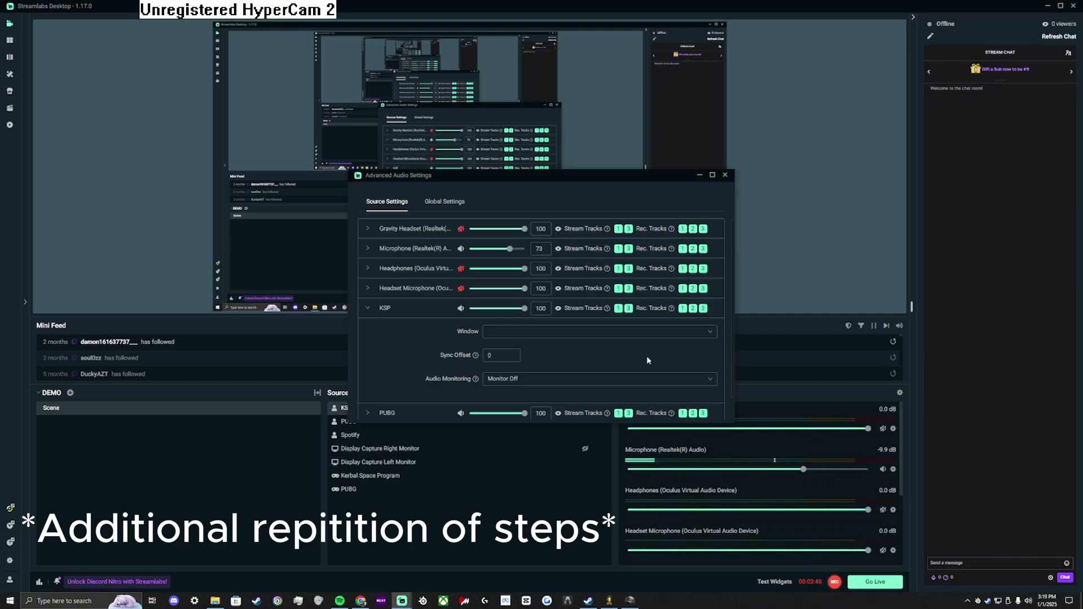
click(659, 331)
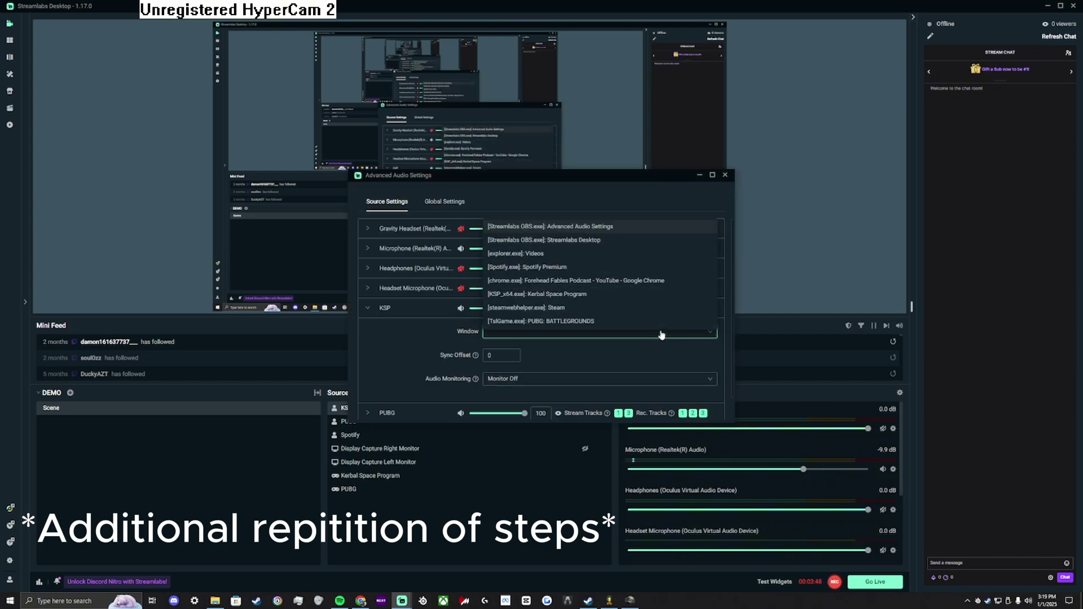
click(598, 273)
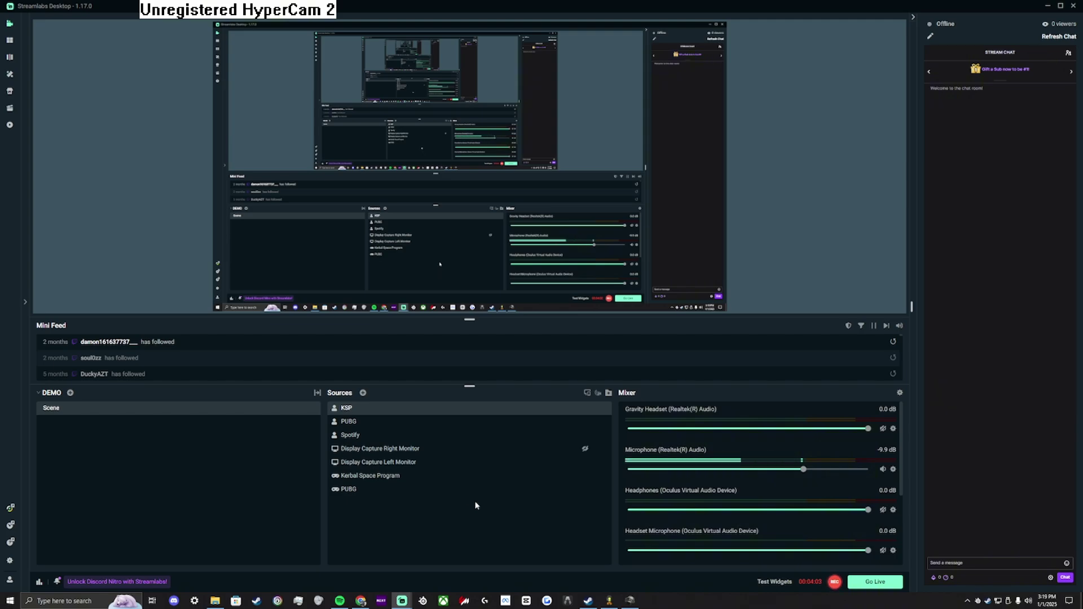
right_click(356, 422)
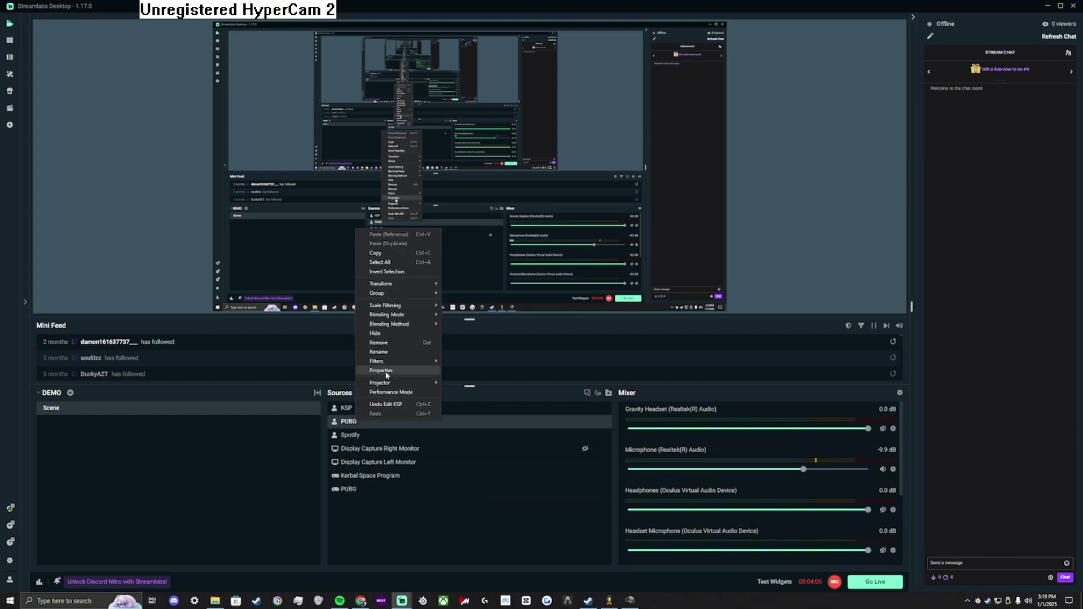
click(437, 371)
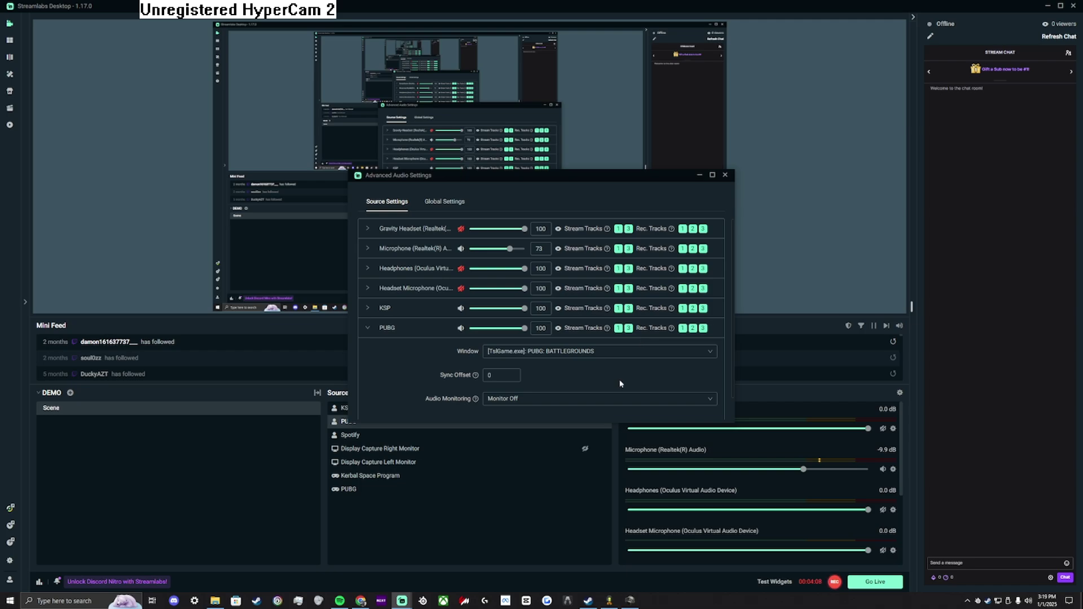
scroll(592, 395, down, 1)
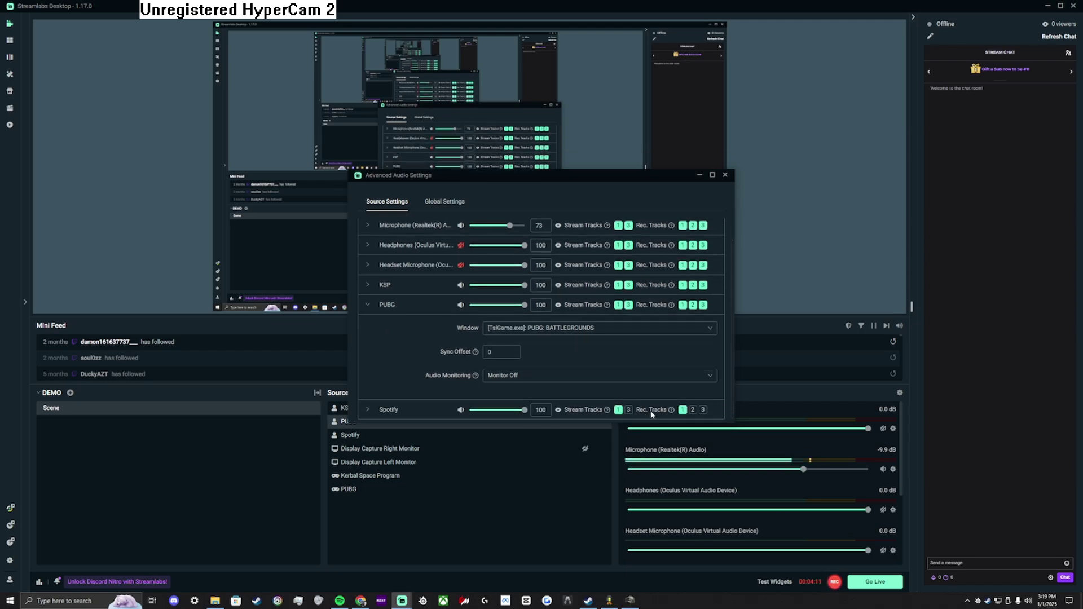
key(Escape)
scroll(733, 502, down, 2)
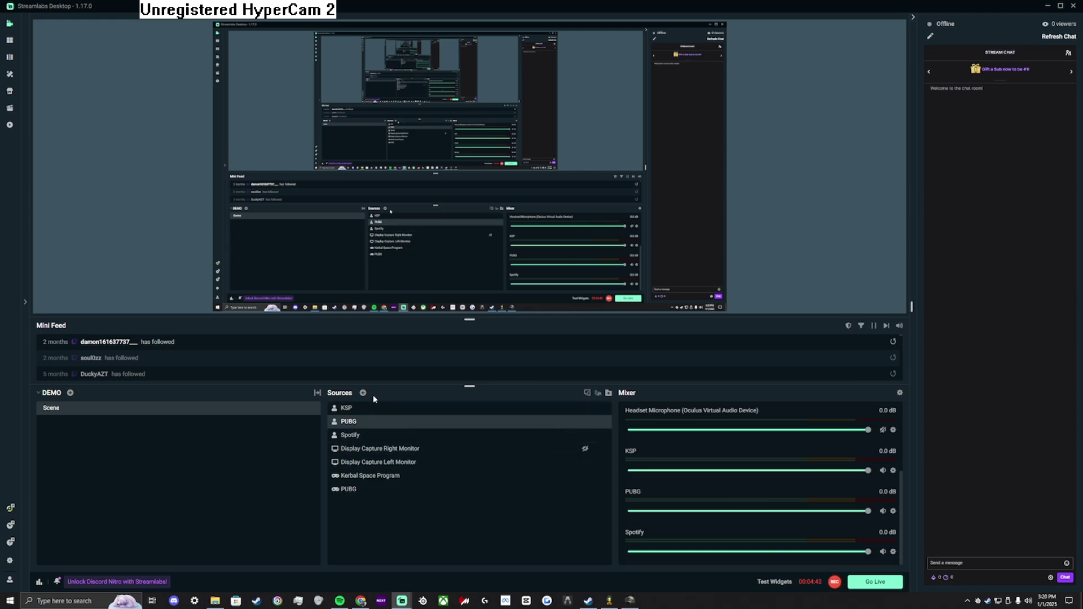
Step: Create a new Chrome application audio source capturing the Forehead Fables Podcast window
click(363, 392)
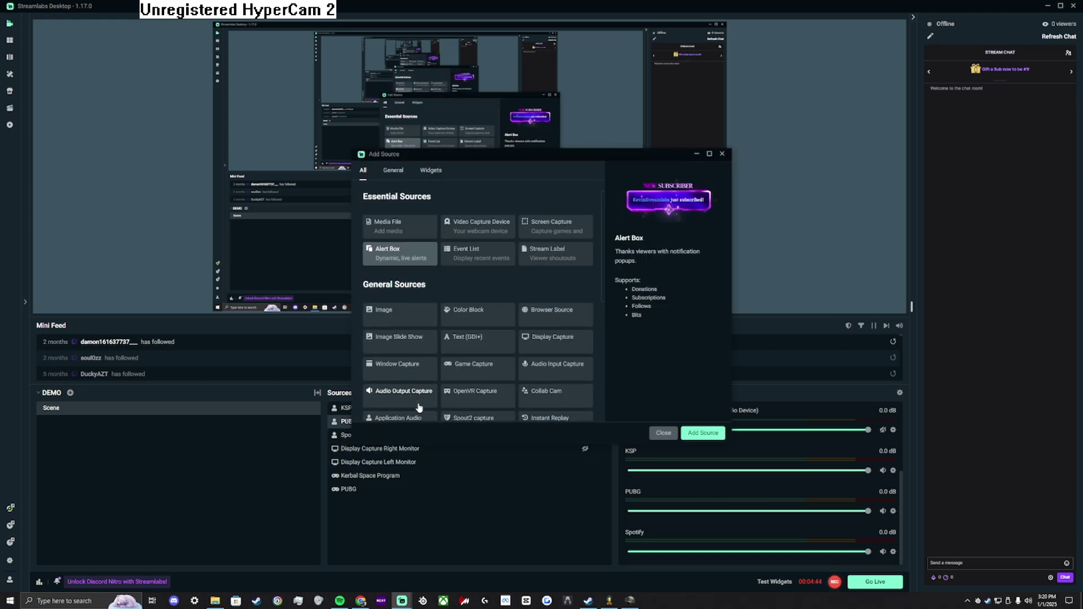
click(417, 417)
click(706, 433)
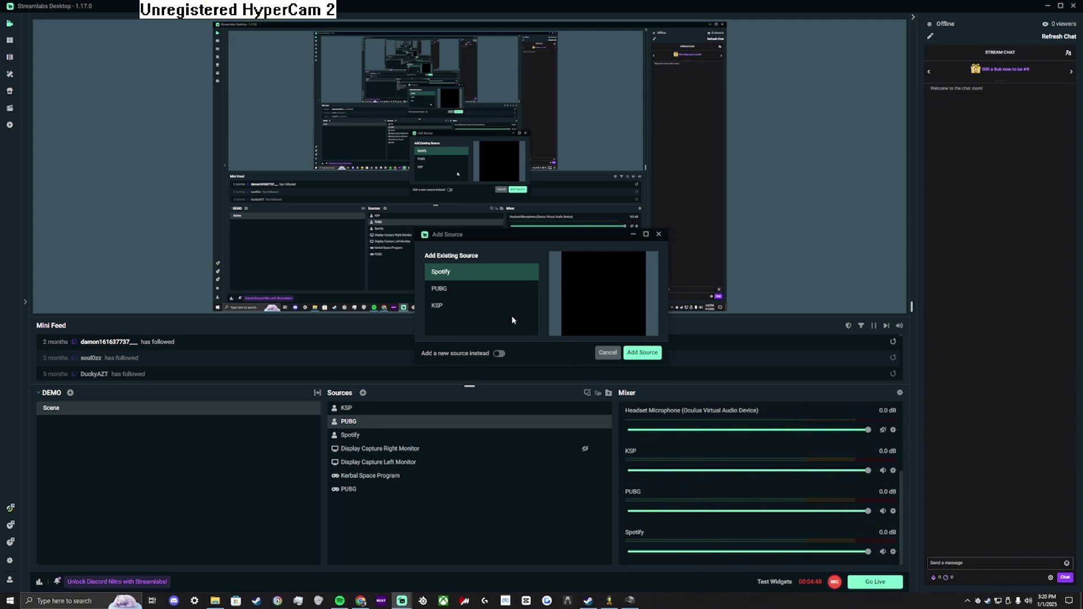
click(499, 355)
click(642, 353)
click(601, 332)
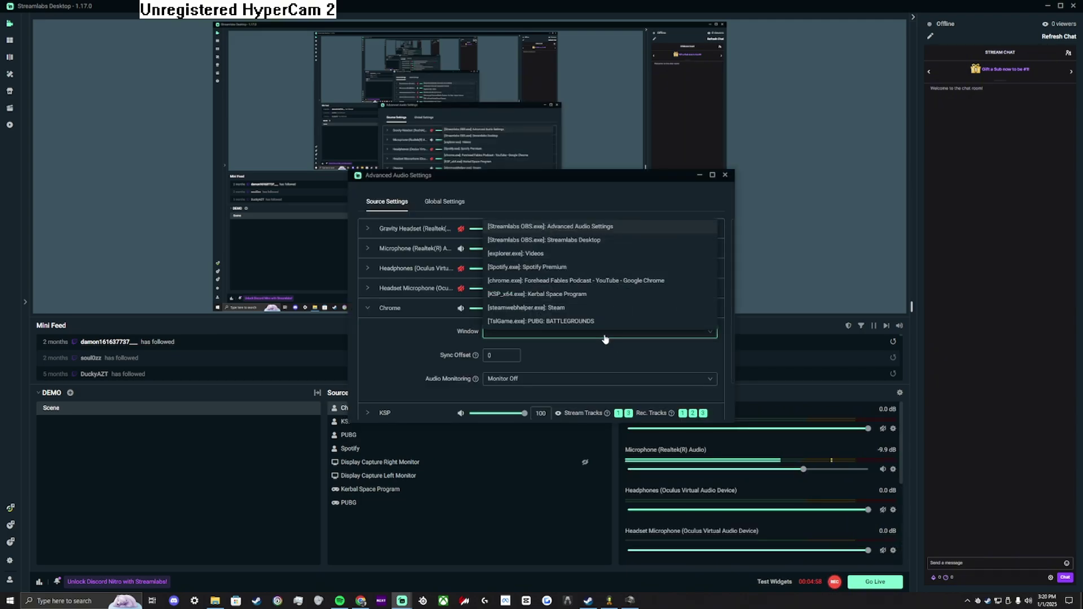
click(573, 281)
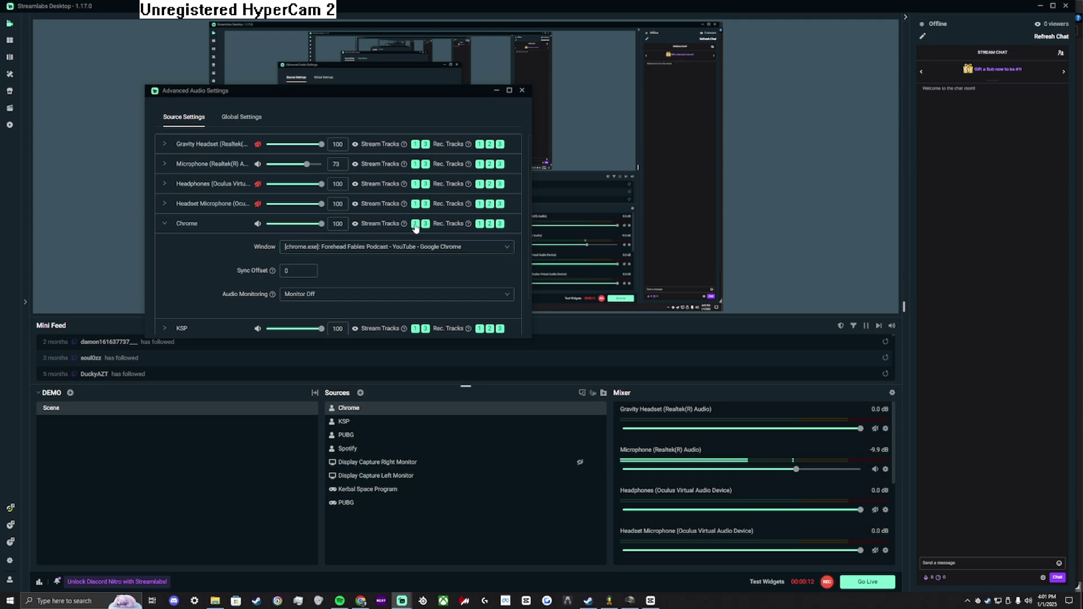
Step: Turn off Chrome's stream tracks 1 and 2 and recording track 2
click(415, 224)
click(426, 224)
click(489, 224)
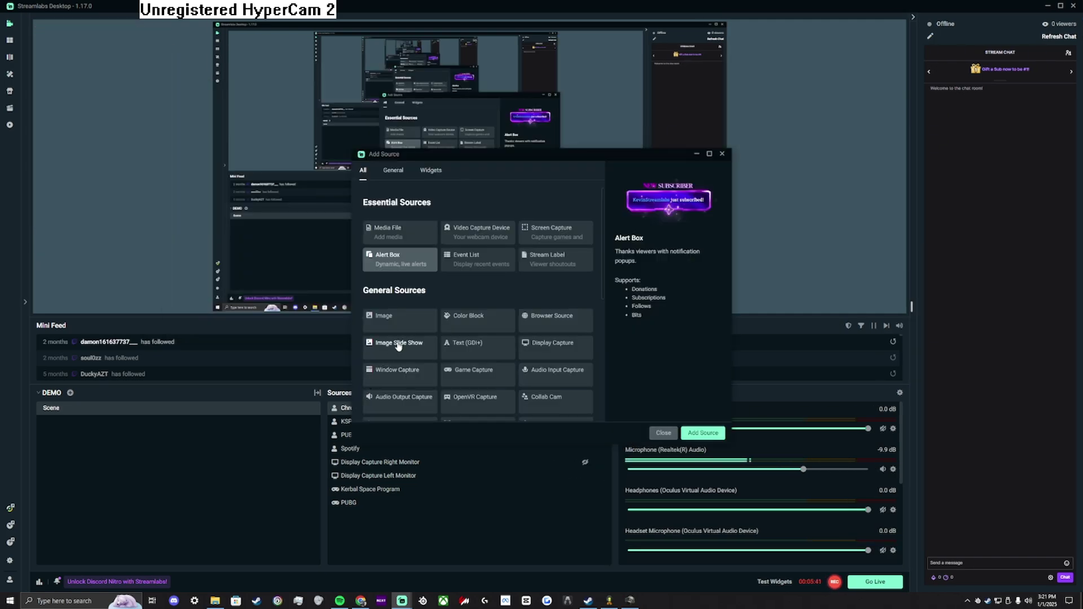
Step: Scroll down through the source types in the Add Source dialog
scroll(403, 341, down, 3)
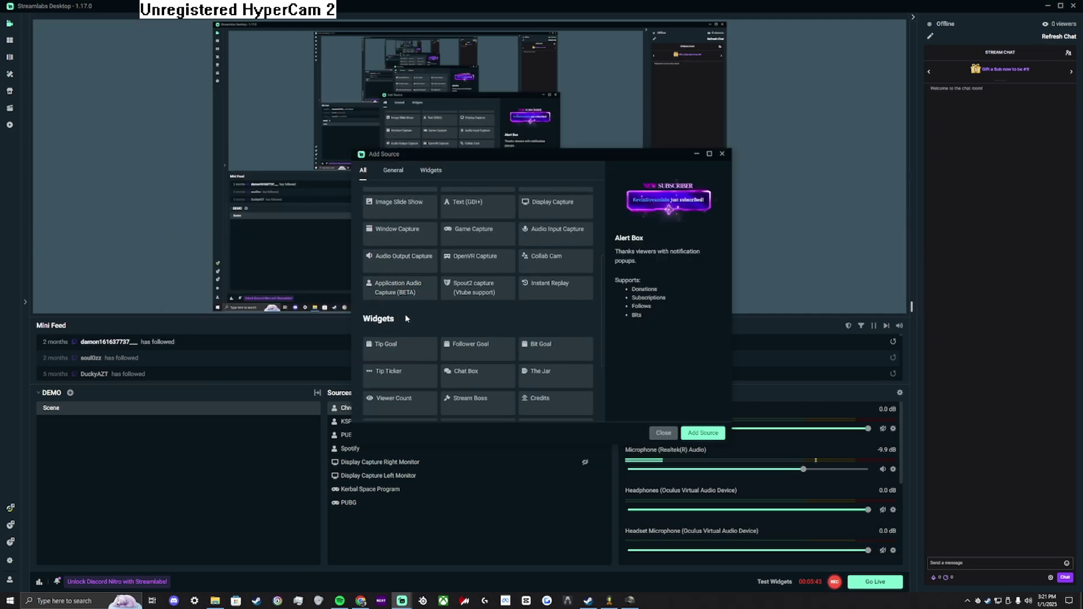